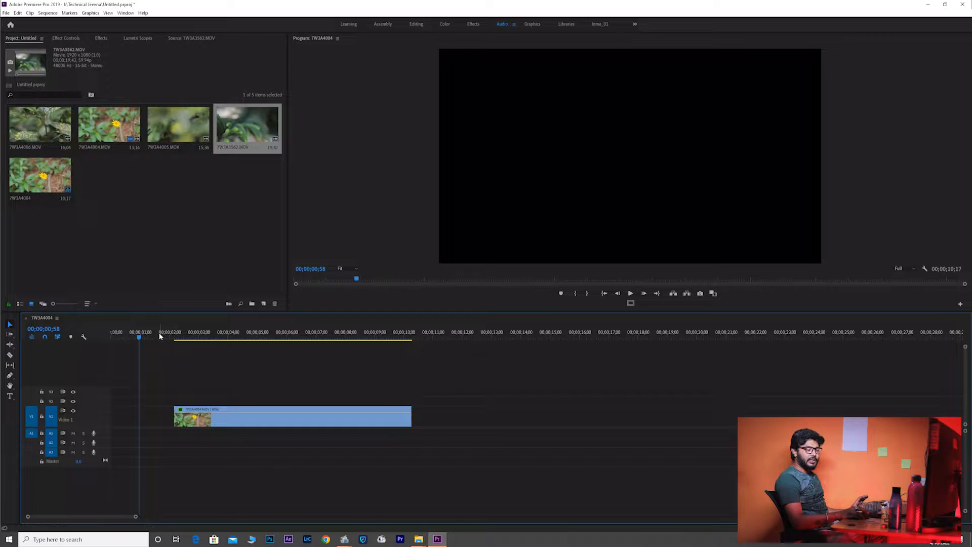
Search the effects for "flip" and apply the Horizontal Flip video effect to the yellow flower clip on V1.
click(193, 408)
drag(172, 336, 239, 340)
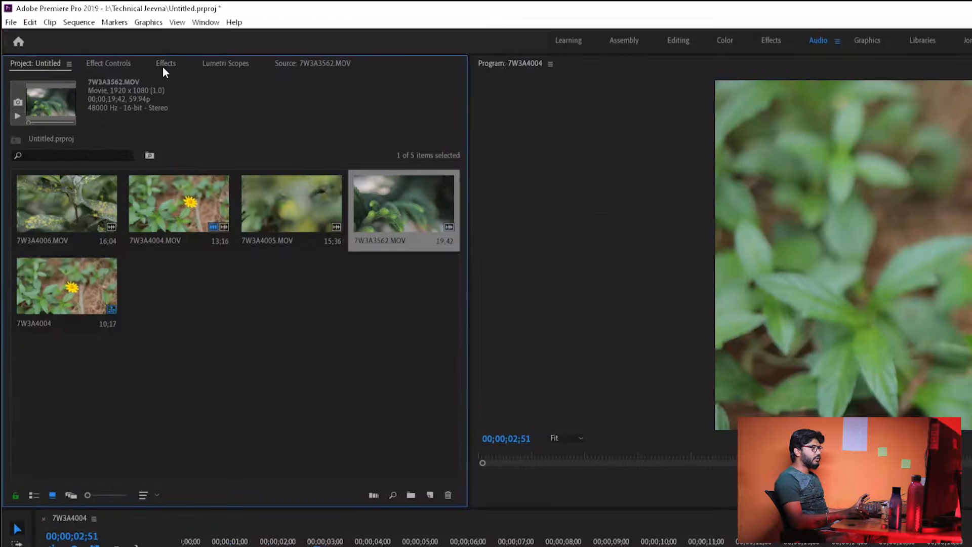
click(99, 39)
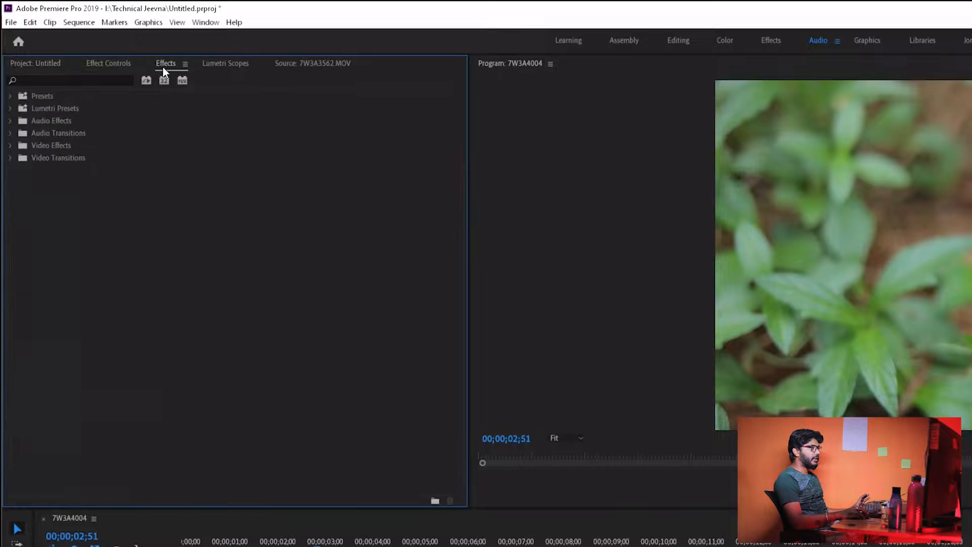
click(56, 80)
text(flip)
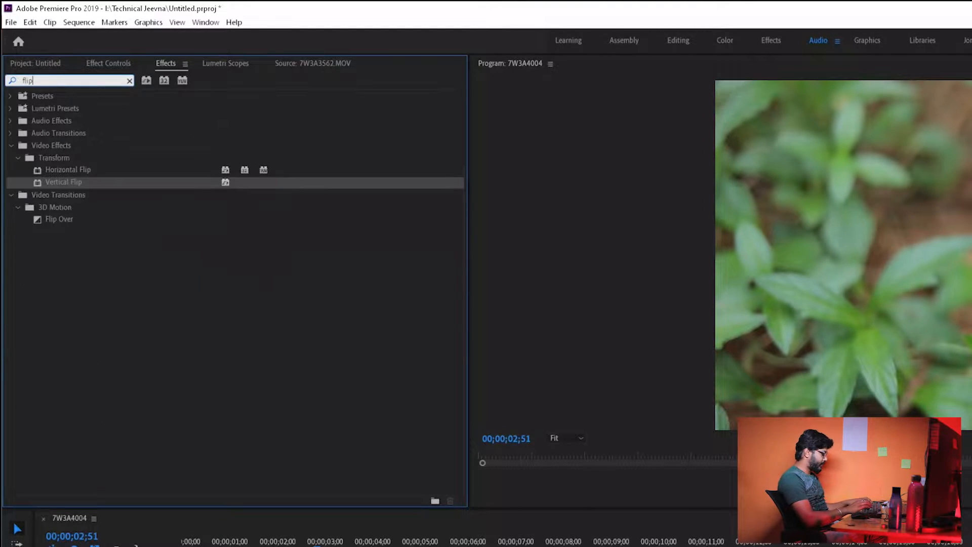
click(61, 172)
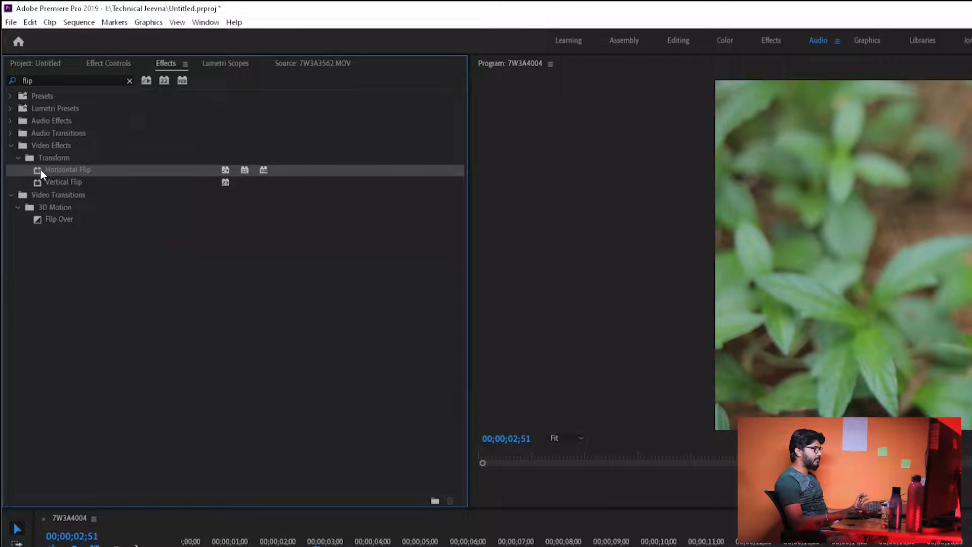
drag(39, 169, 232, 423)
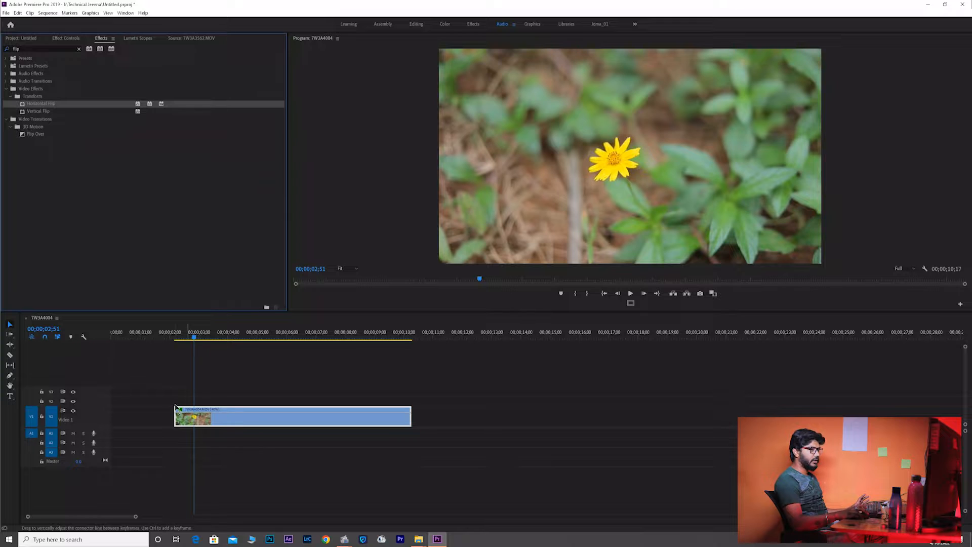
Switch the clip's Horizontal Flip effect off and on to compare the original and flipped pictures.
click(57, 37)
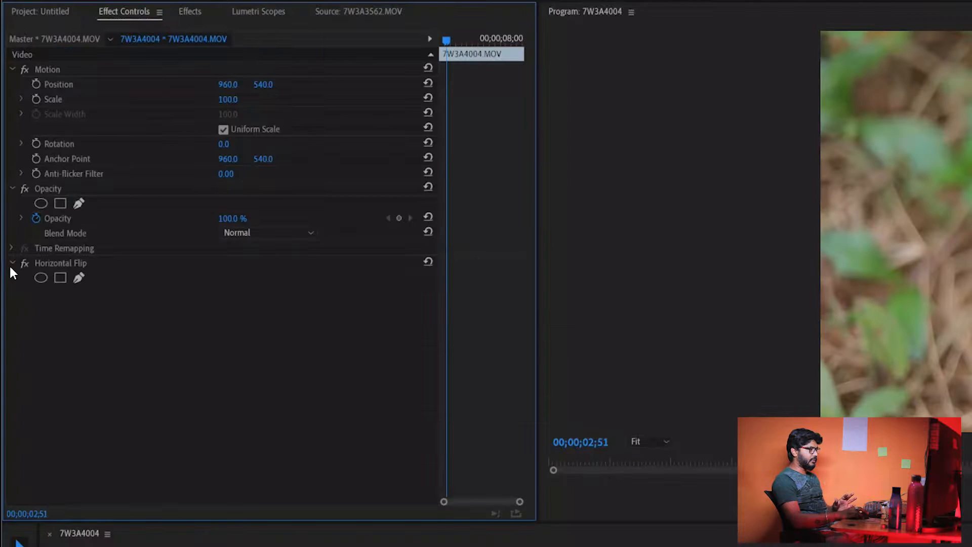
click(25, 265)
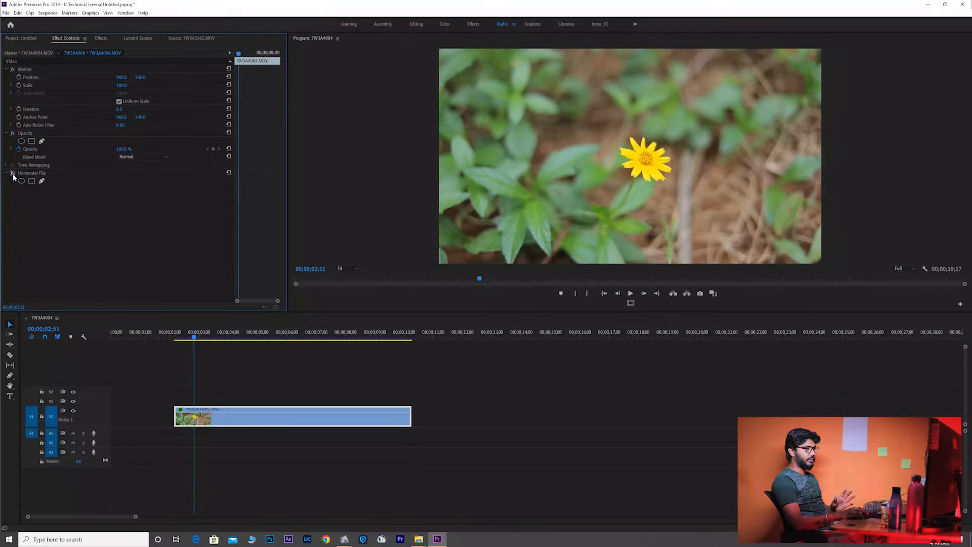
click(25, 264)
click(13, 174)
click(13, 173)
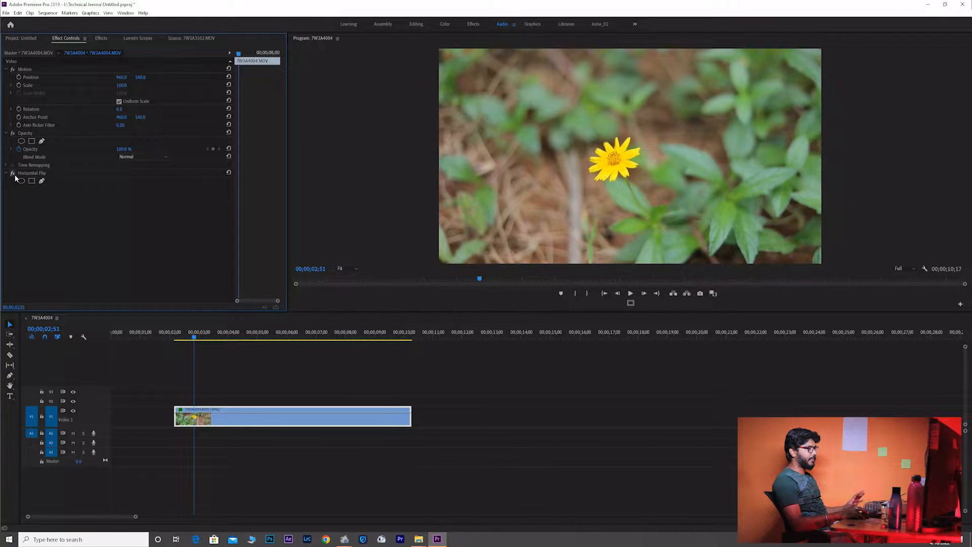
Add an ellipse mask to the Horizontal Flip effect at 00;00;02;53 and place it over the flower near the frame's centre.
mouse_move(179, 341)
mouse_down()
mouse_move(243, 345)
mouse_move(187, 344)
mouse_up()
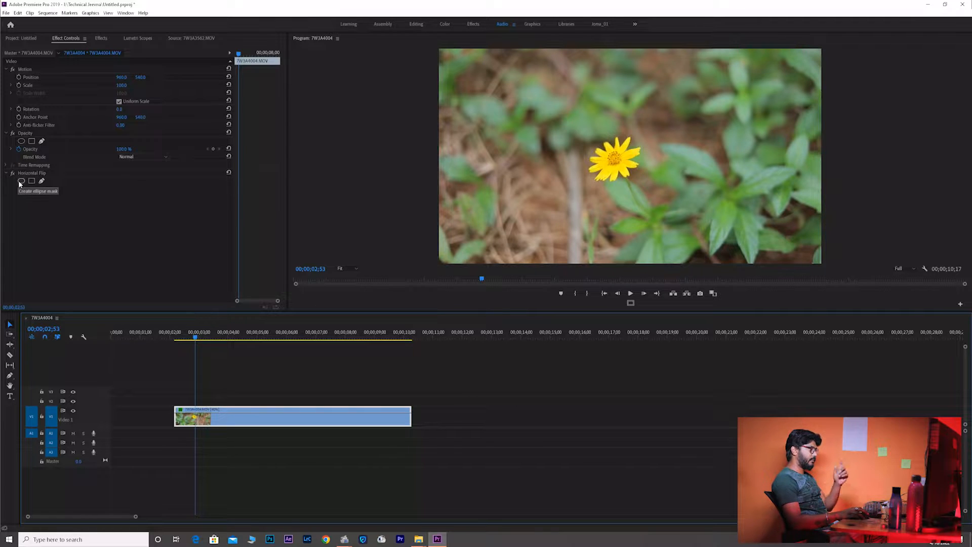
click(21, 181)
drag(627, 150, 567, 150)
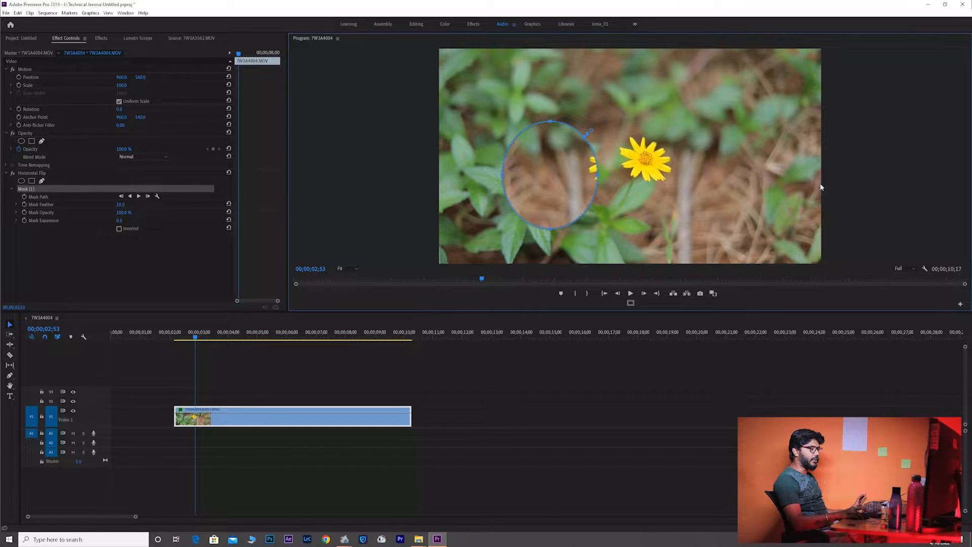
drag(571, 176, 620, 167)
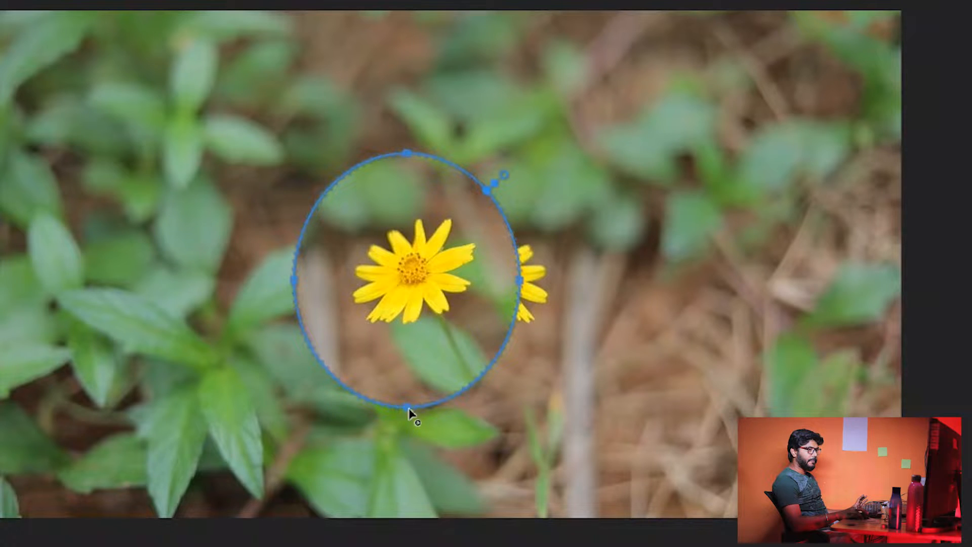
Shrink the ellipse mask from all sides and position it closely around the flipped flower.
drag(409, 411, 408, 350)
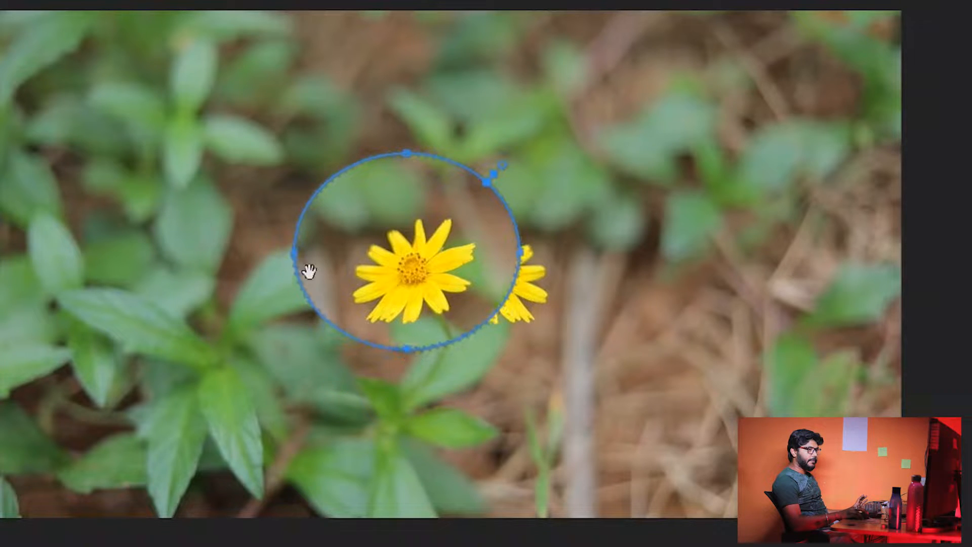
drag(295, 258, 346, 252)
key(ctrl+z)
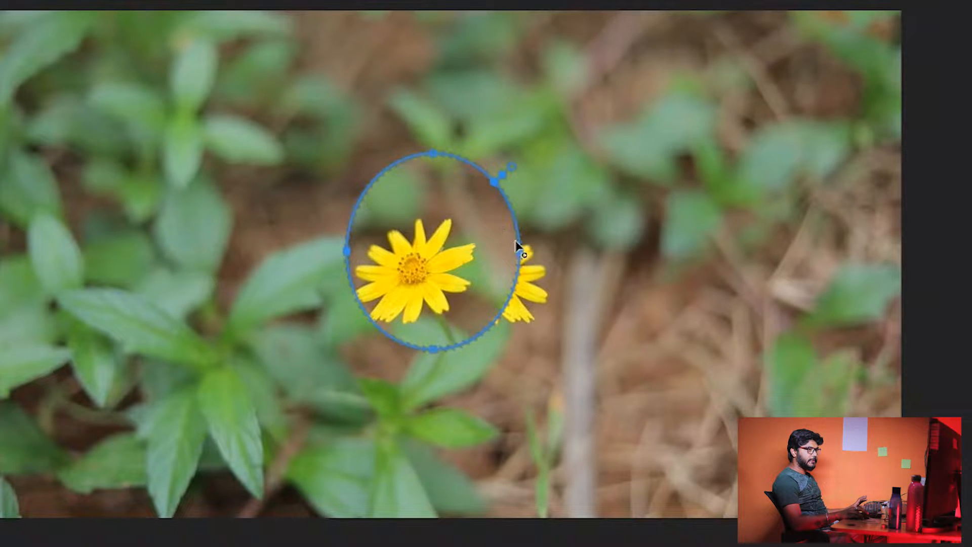
drag(517, 249, 474, 248)
drag(416, 155, 412, 214)
mouse_move(424, 288)
mouse_down()
mouse_move(445, 291)
mouse_move(413, 278)
mouse_up()
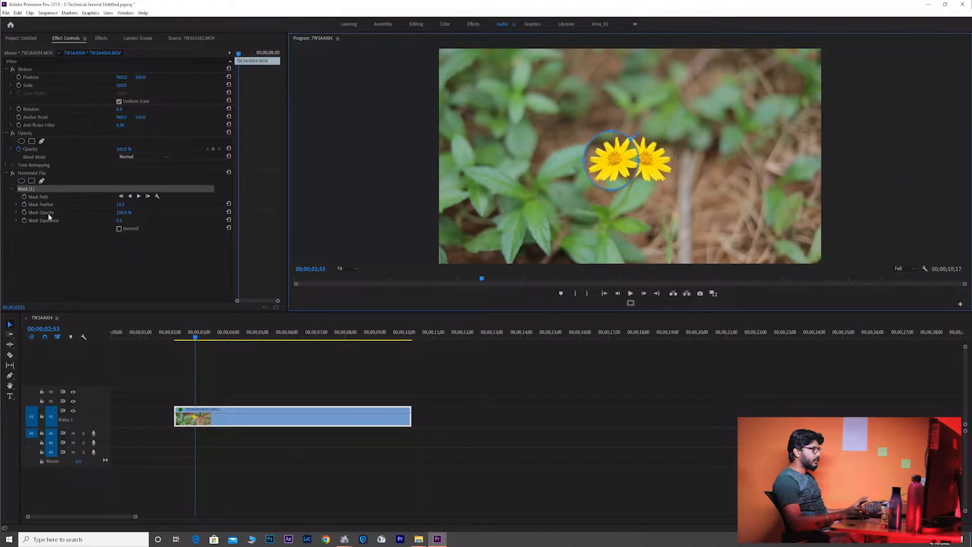
Set the ellipse mask's feather to 112 and play the clip from just before its start.
drag(118, 205, 123, 205)
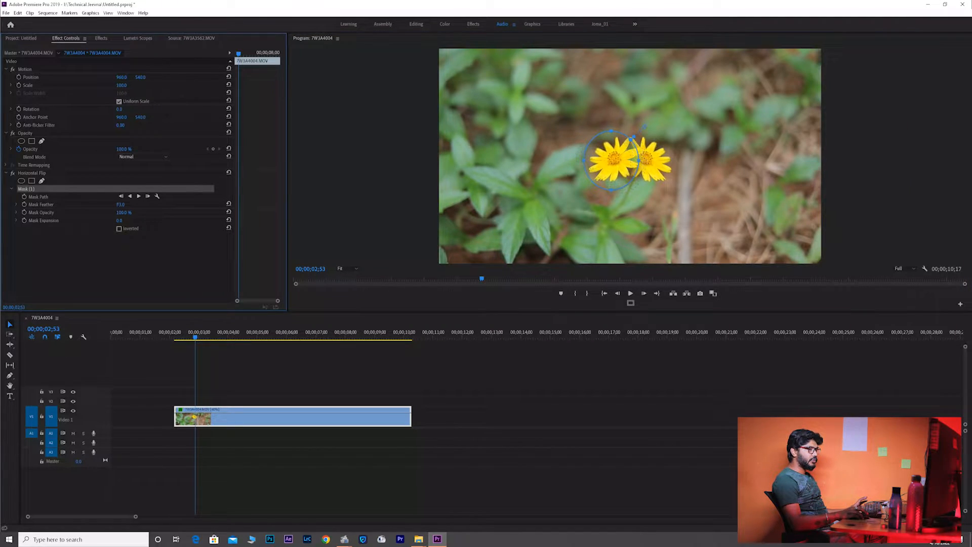
click(124, 273)
click(169, 335)
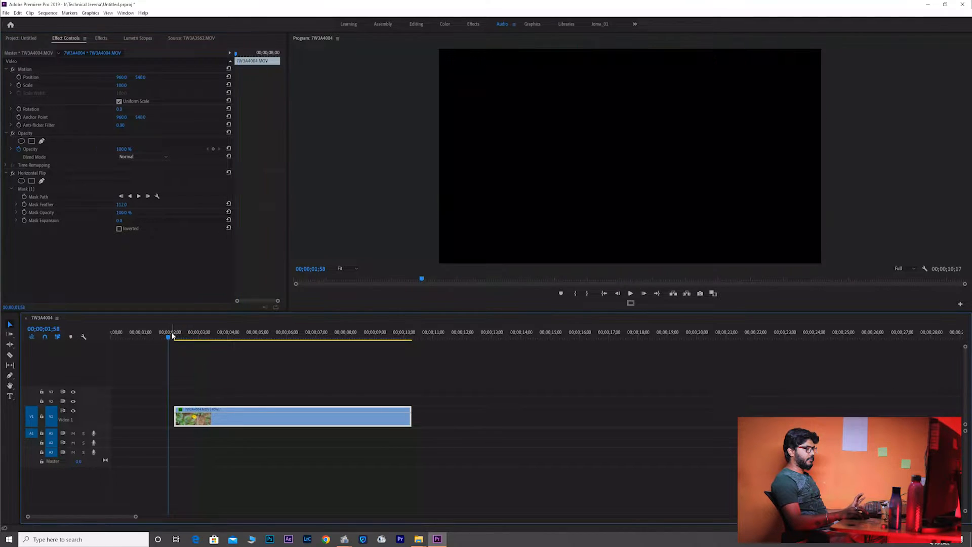
key(space)
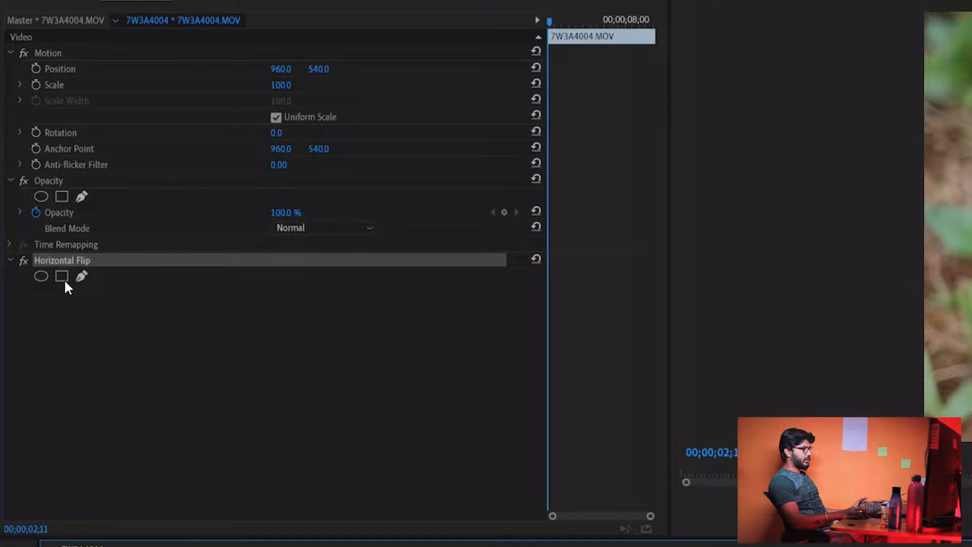
Add a rectangle mask to Horizontal Flip, stretching its left corners to the frame's left corners and its right corners to the frame's centre.
click(62, 276)
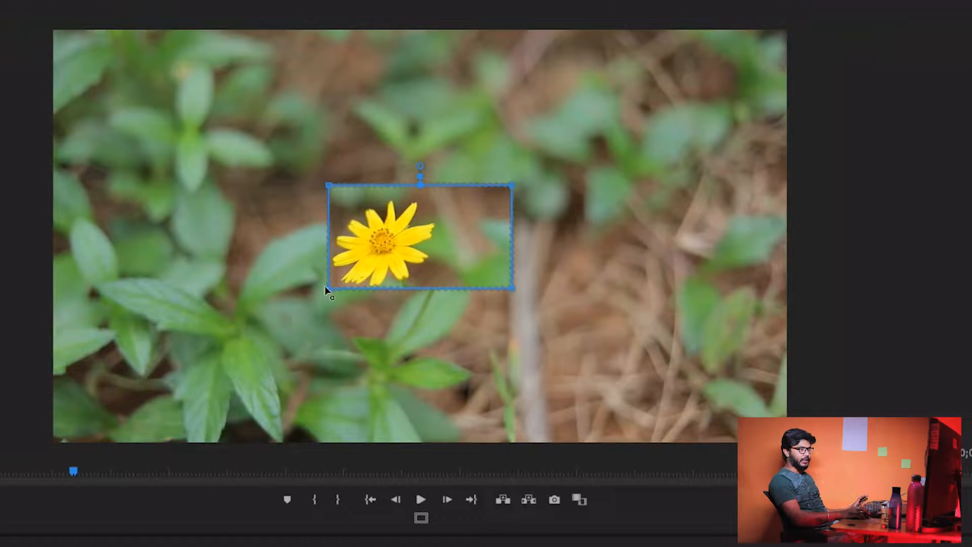
drag(330, 289, 45, 441)
drag(323, 181, 44, 9)
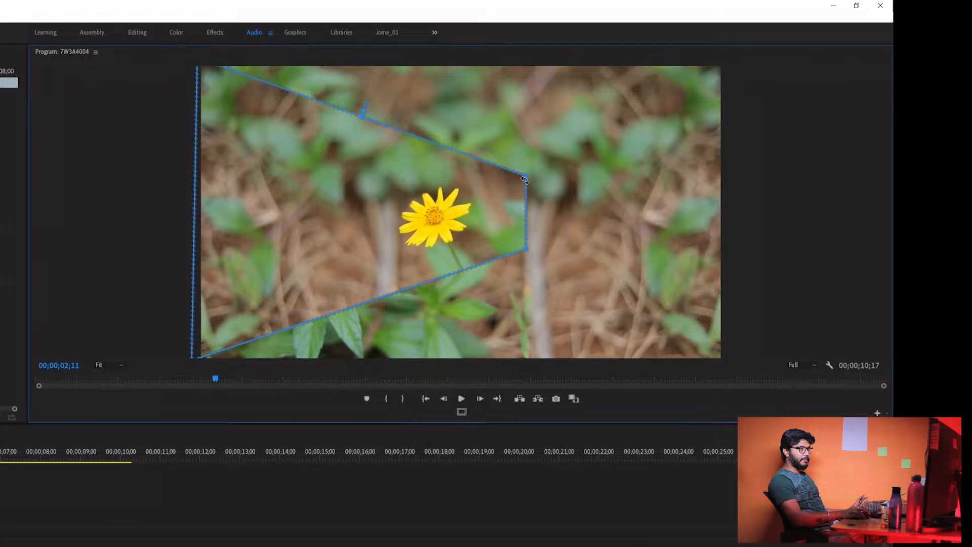
drag(528, 178, 469, 184)
drag(526, 250, 462, 250)
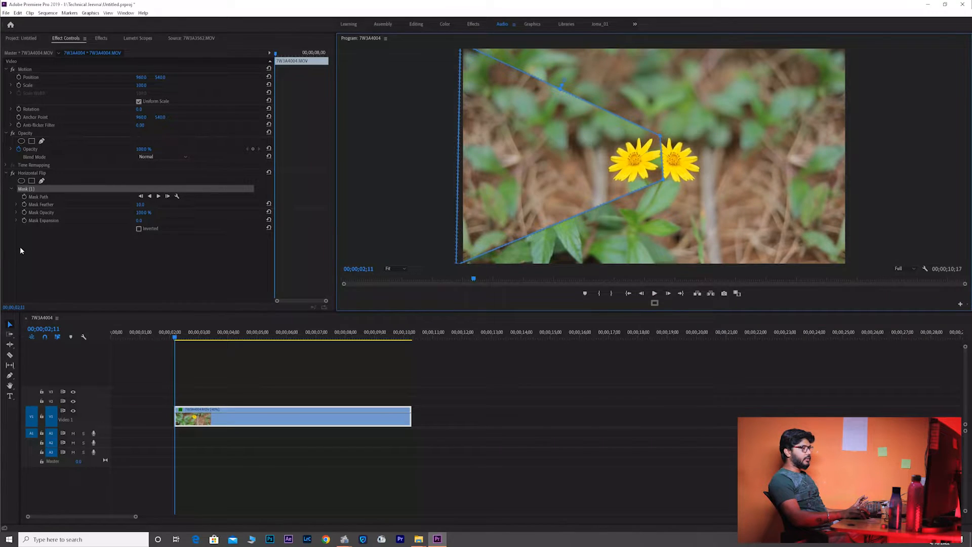
Set the rectangle mask's feather to 107 and play the clip from just before its start.
drag(145, 206, 170, 207)
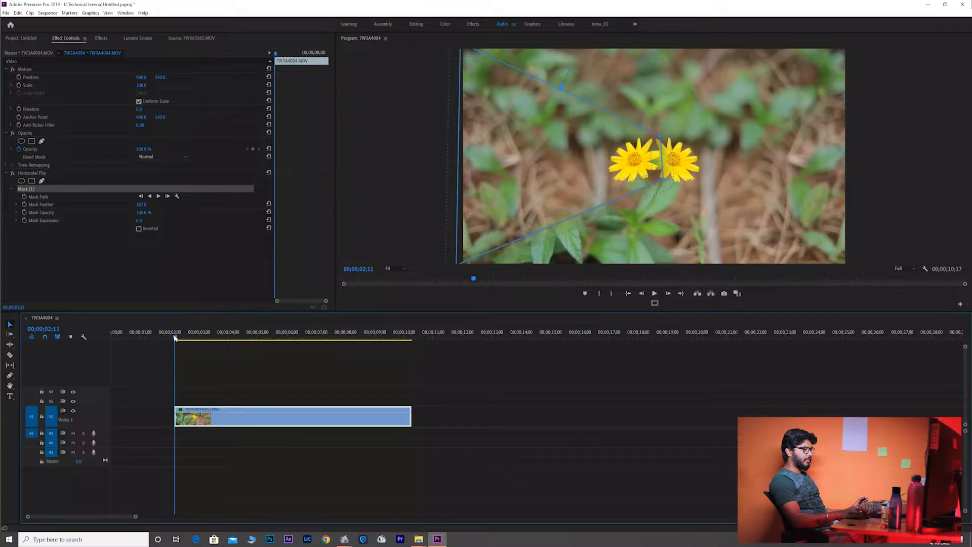
click(164, 334)
key(space)
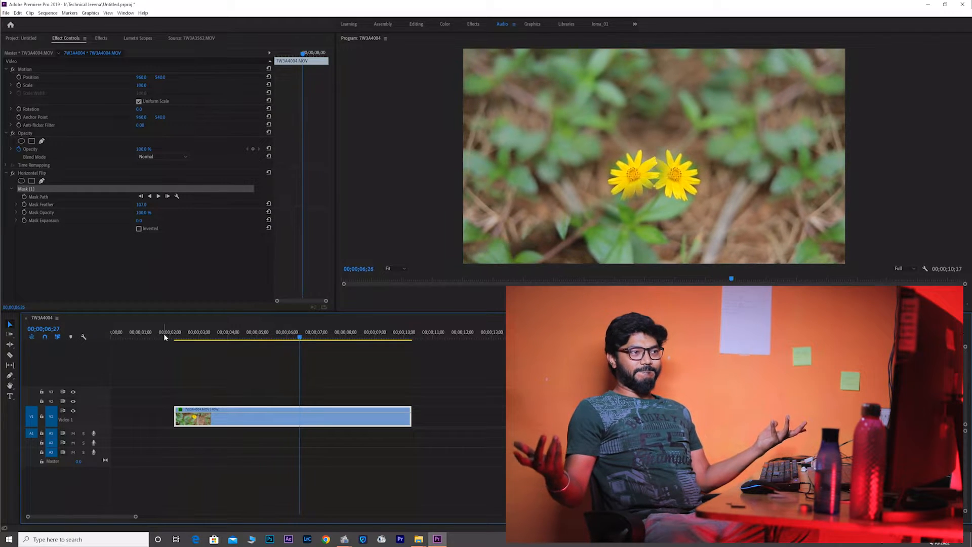
Delete the Horizontal Flip effect and its mask from the flower clip.
key(alt)
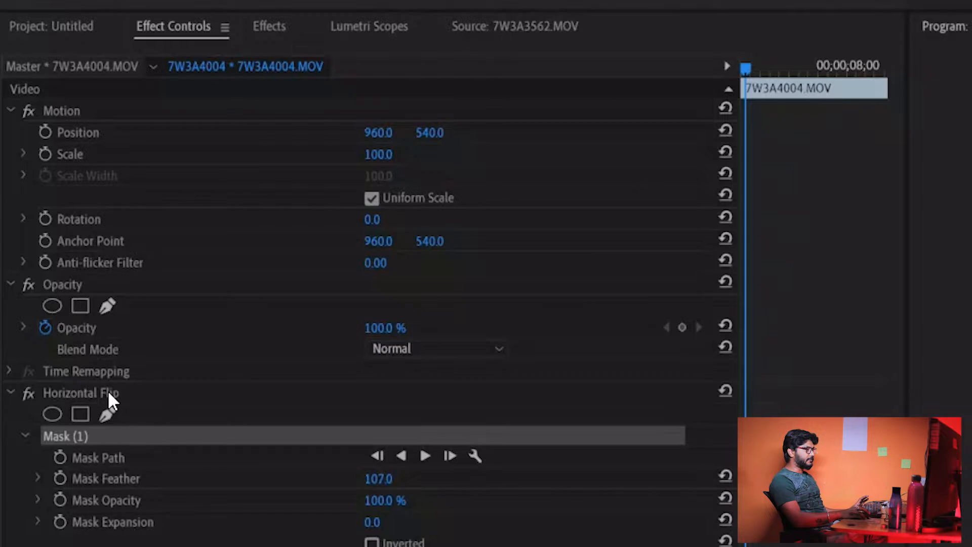
click(109, 396)
key(Delete)
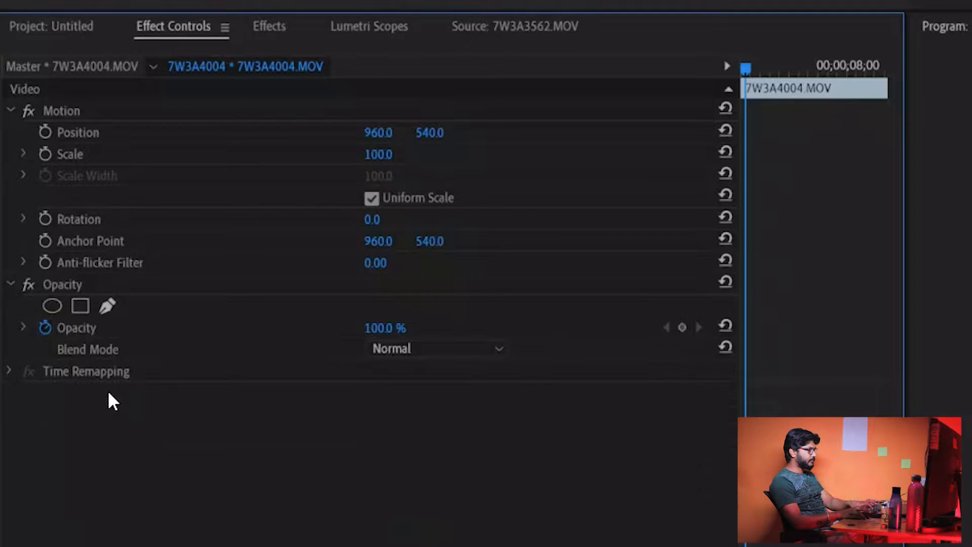
Search the effects for "mirror", apply the Mirror distort effect to the flower clip, and show its effect settings.
click(276, 27)
click(205, 53)
click(166, 46)
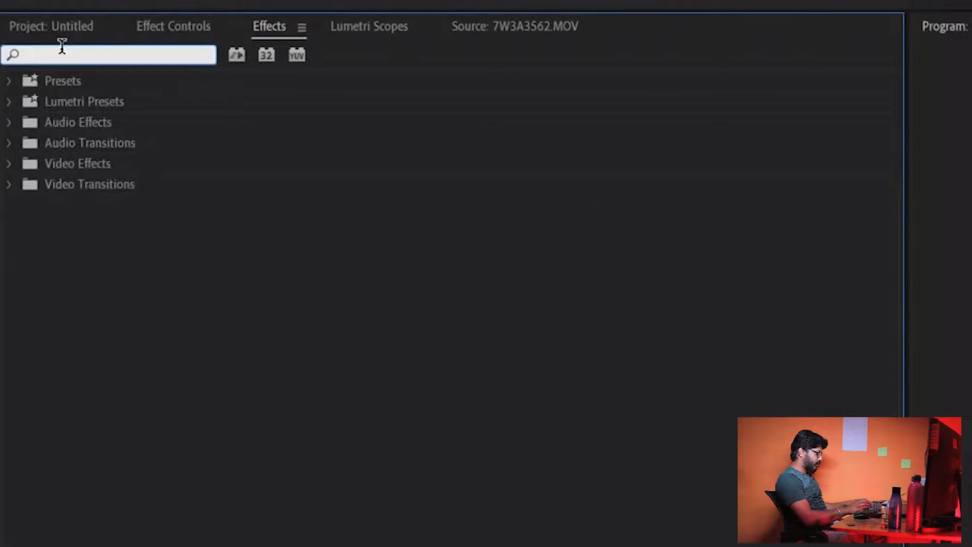
text(mirror)
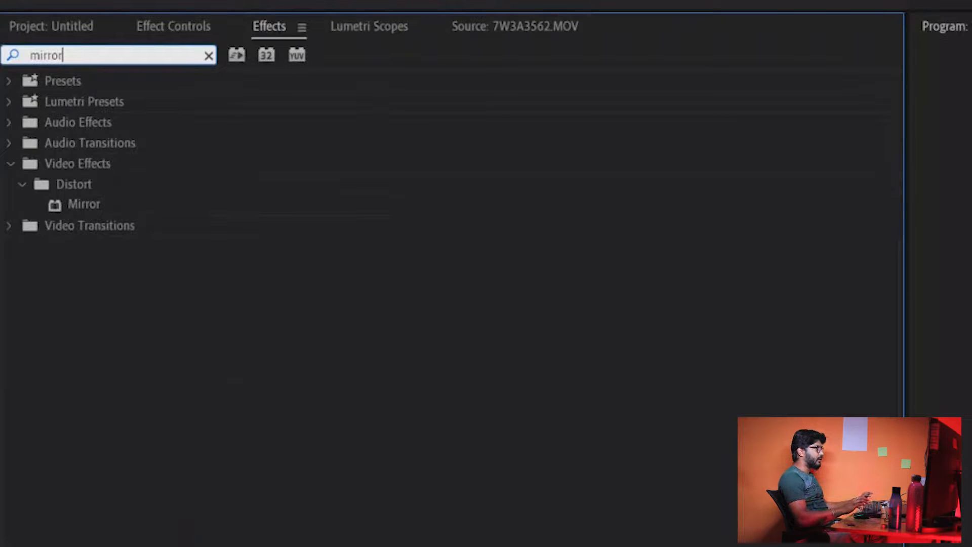
click(53, 207)
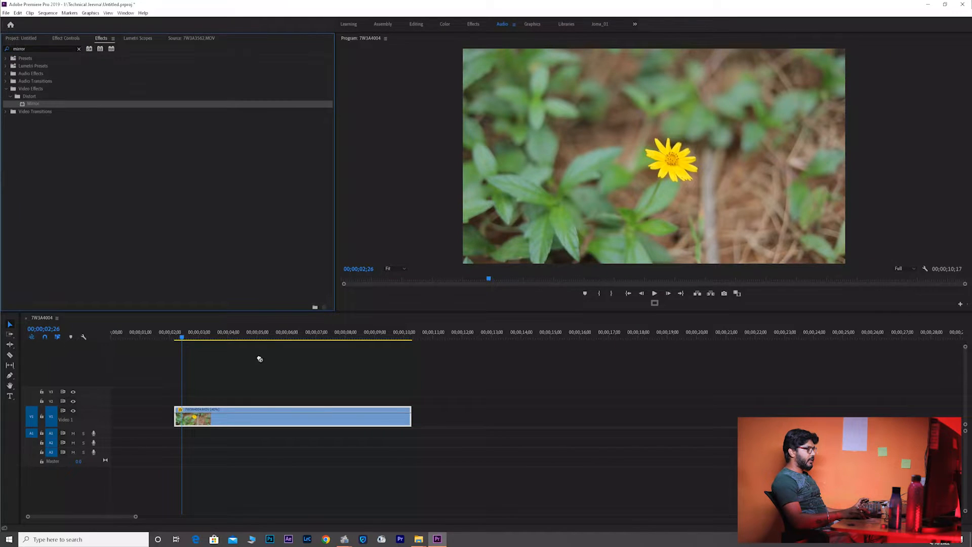
drag(260, 359, 261, 414)
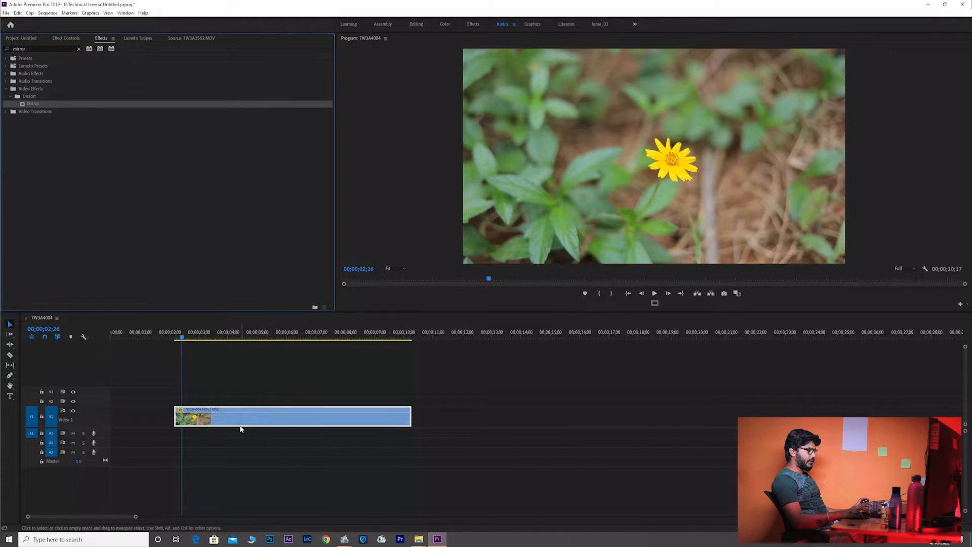
click(64, 39)
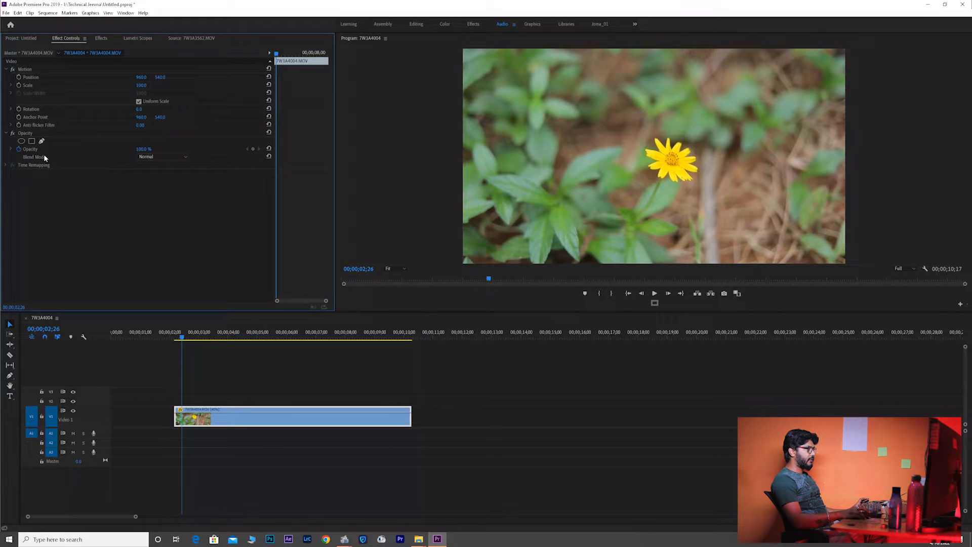
click(220, 426)
click(101, 39)
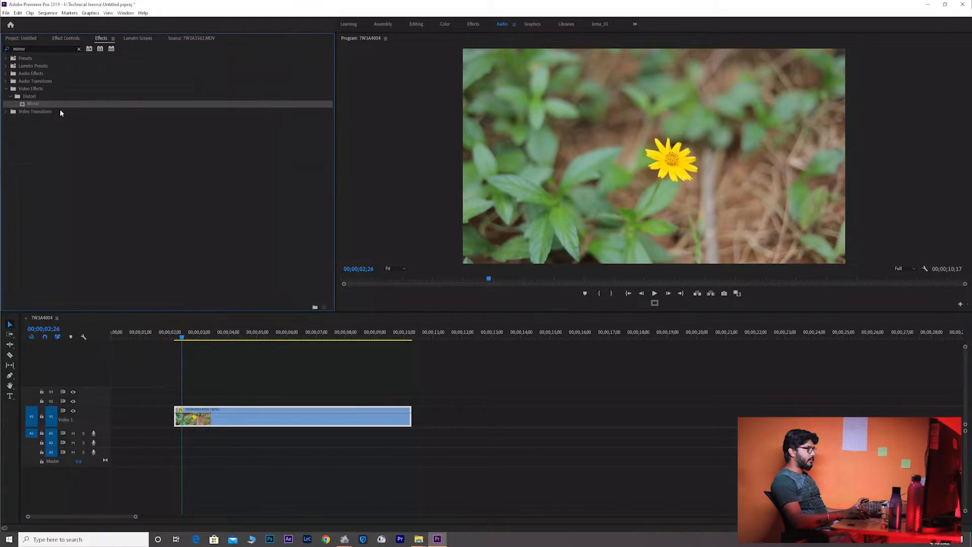
drag(248, 383, 229, 418)
click(63, 39)
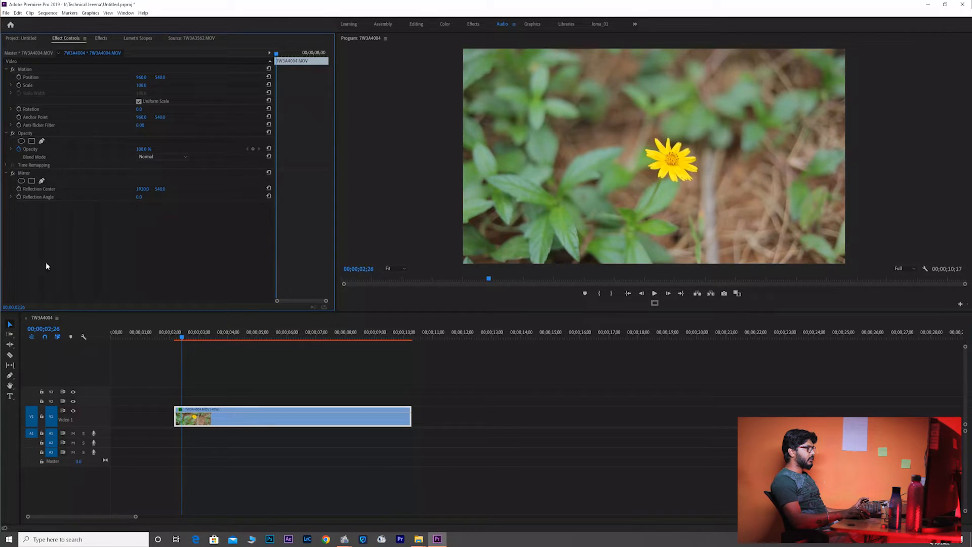
Move the playhead to 00;00;03;32 and set the Mirror effect's Reflection Angle to 90°.
click(28, 174)
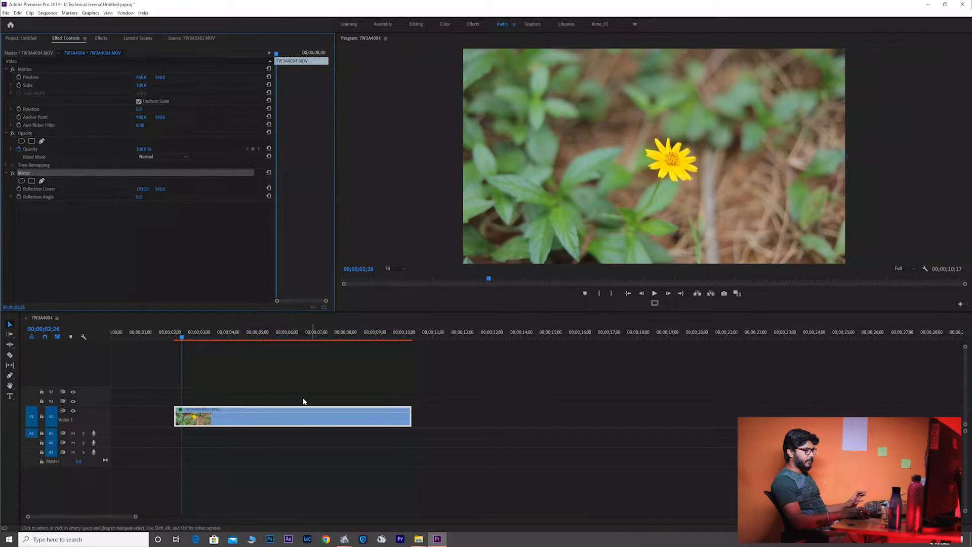
drag(186, 336, 213, 347)
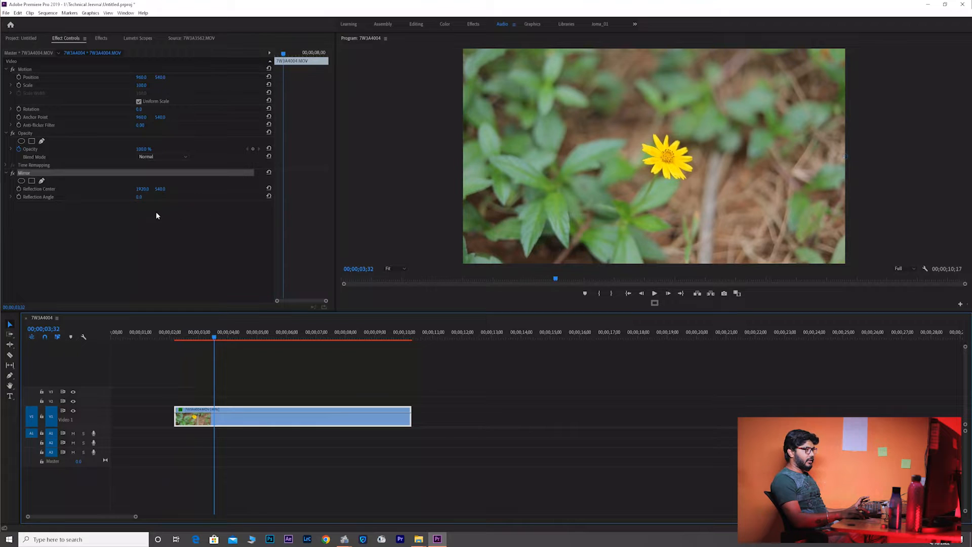
click(138, 198)
drag(138, 198, 171, 198)
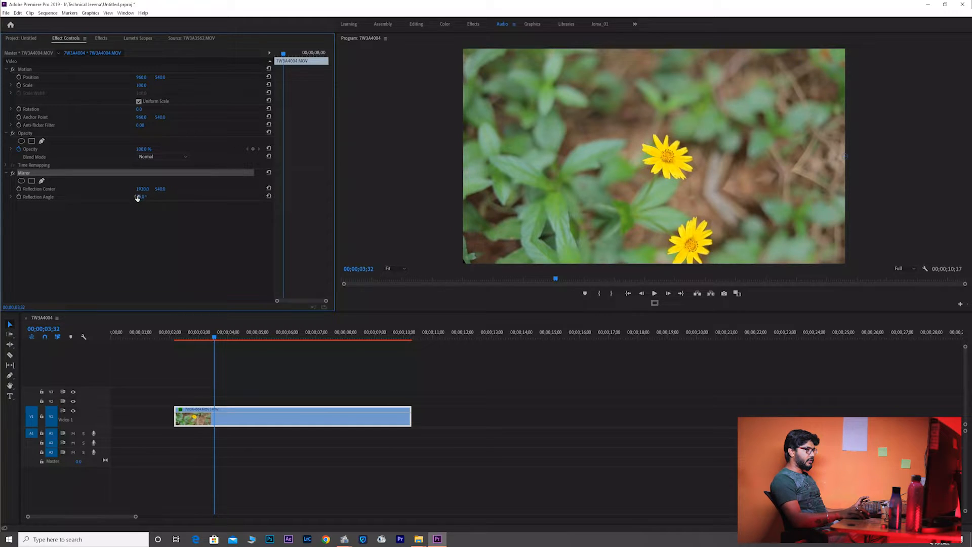
click(147, 196)
key(Return)
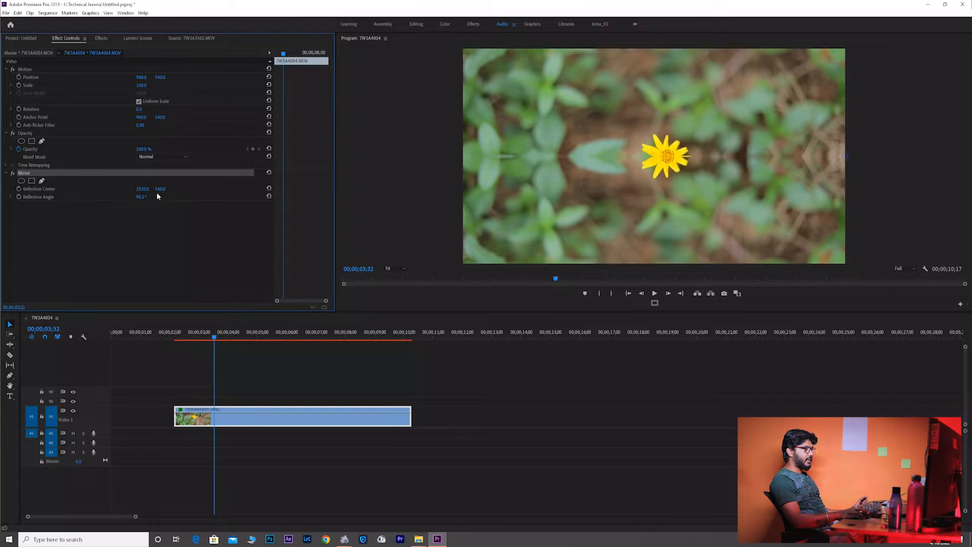
Set the Mirror effect's vertical Reflection Center to 546 and play the flower clip from just before its start.
mouse_move(160, 189)
mouse_down()
mouse_move(242, 189)
mouse_move(77, 189)
mouse_move(222, 189)
mouse_move(162, 189)
mouse_up()
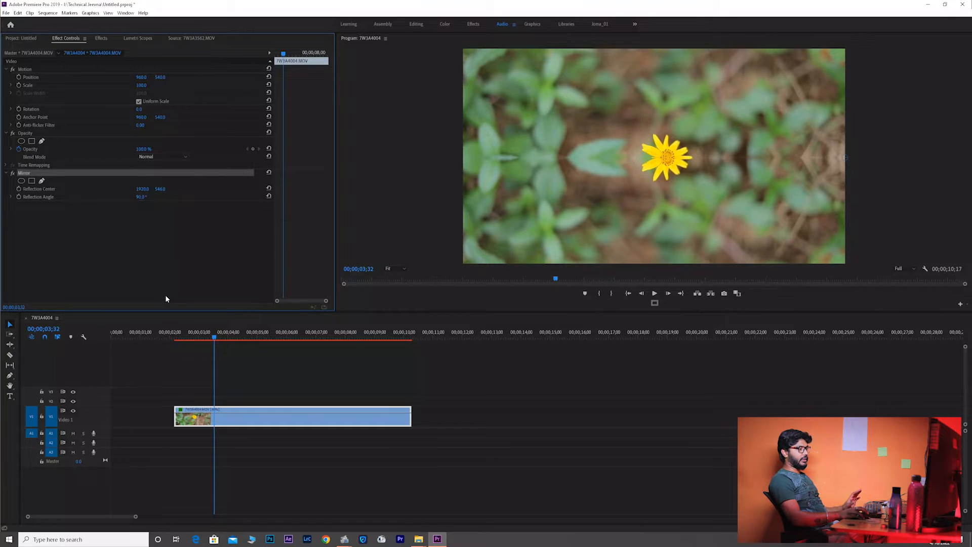
click(174, 333)
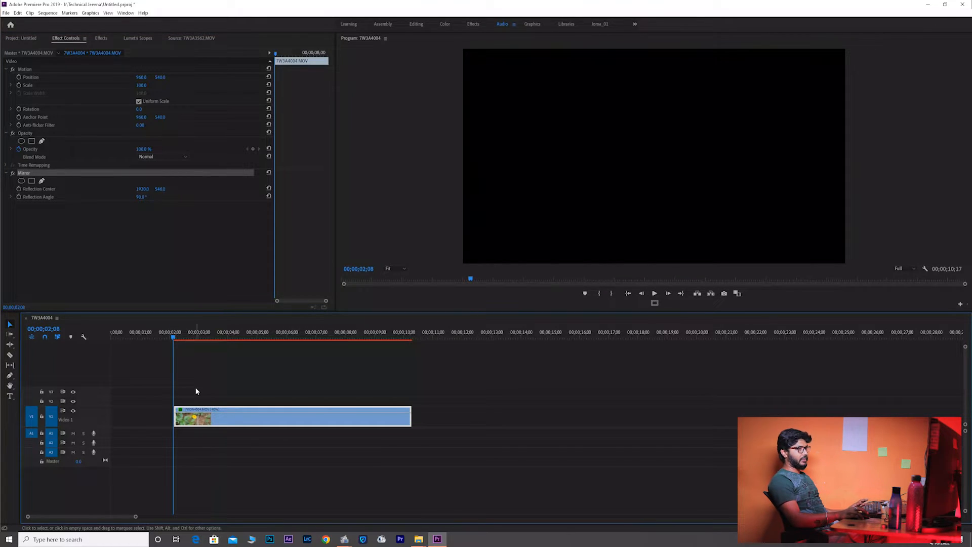
key(space)
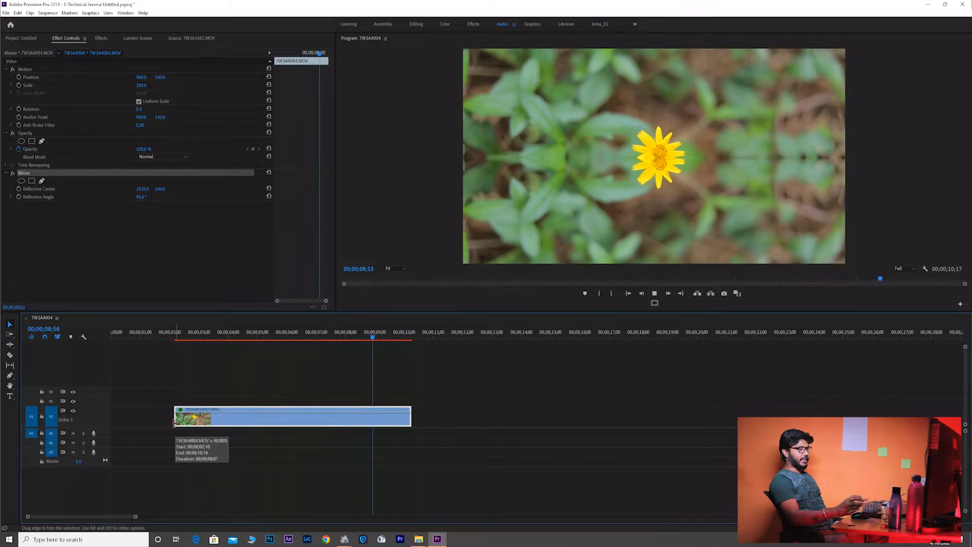
key(space)
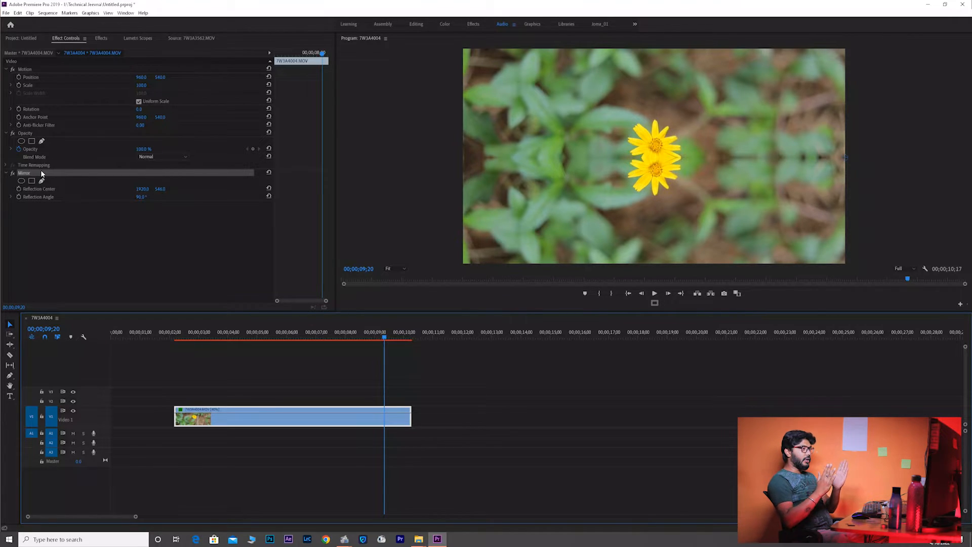
Set the Mirror effect's Reflection Angle to 273° and play the clip from near its beginning.
drag(138, 198, 276, 198)
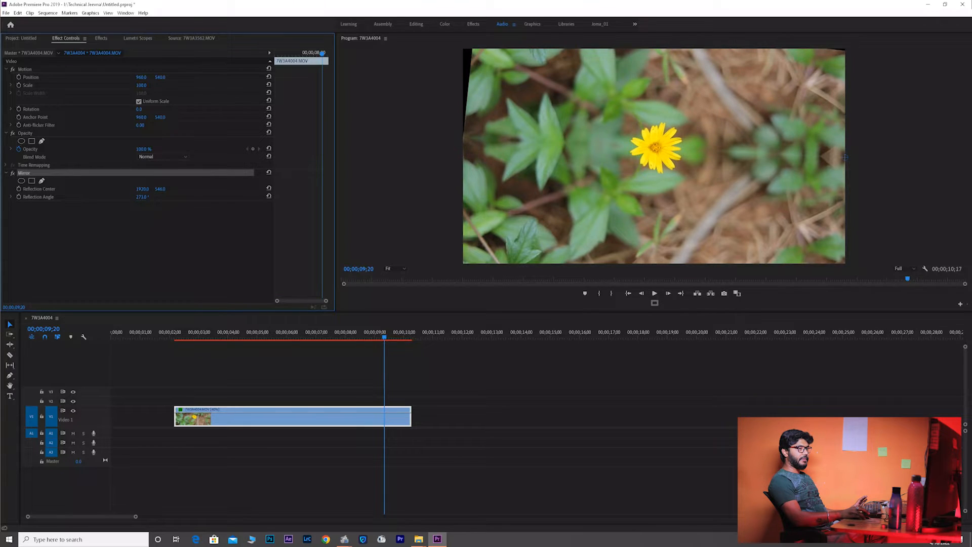
click(182, 336)
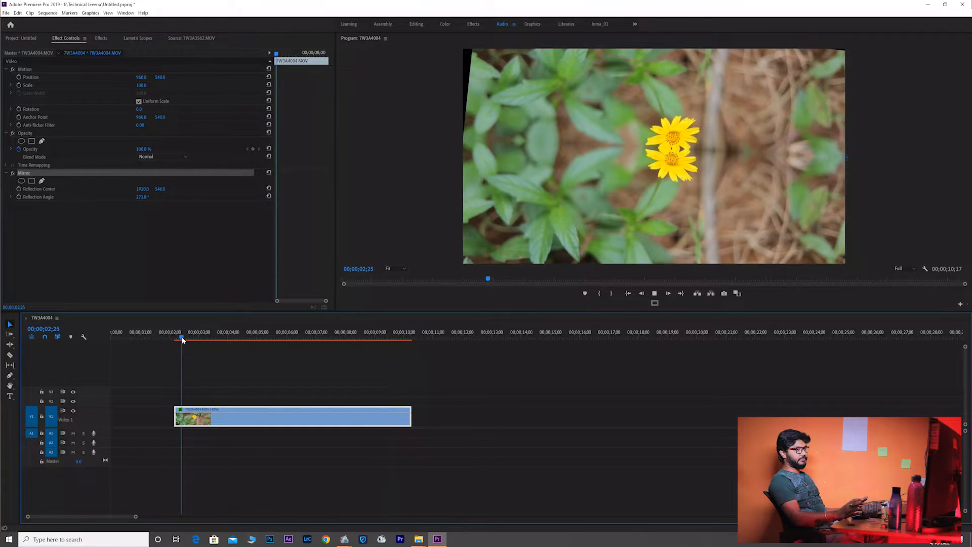
key(space)
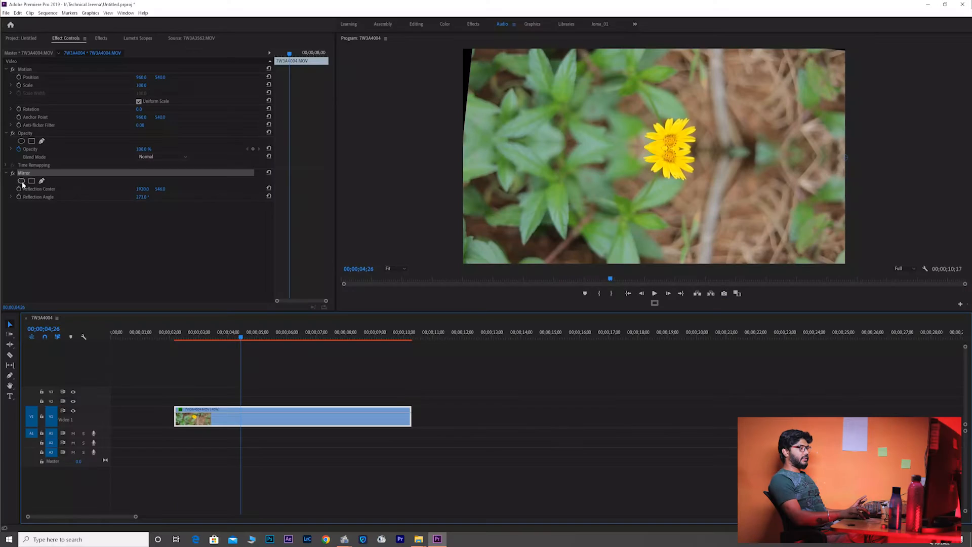
Add an ellipse mask to the Mirror effect and position it around the yellow flower.
click(21, 180)
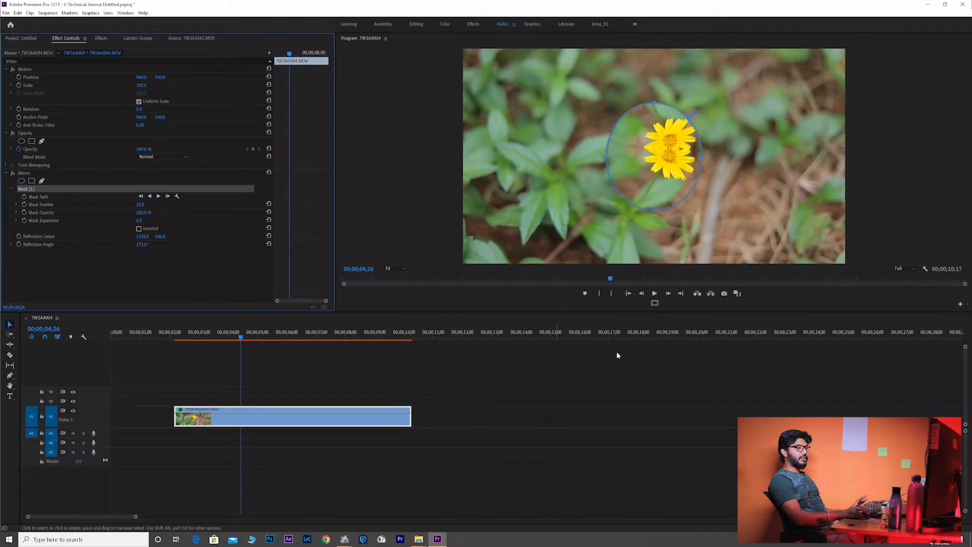
drag(646, 159, 683, 146)
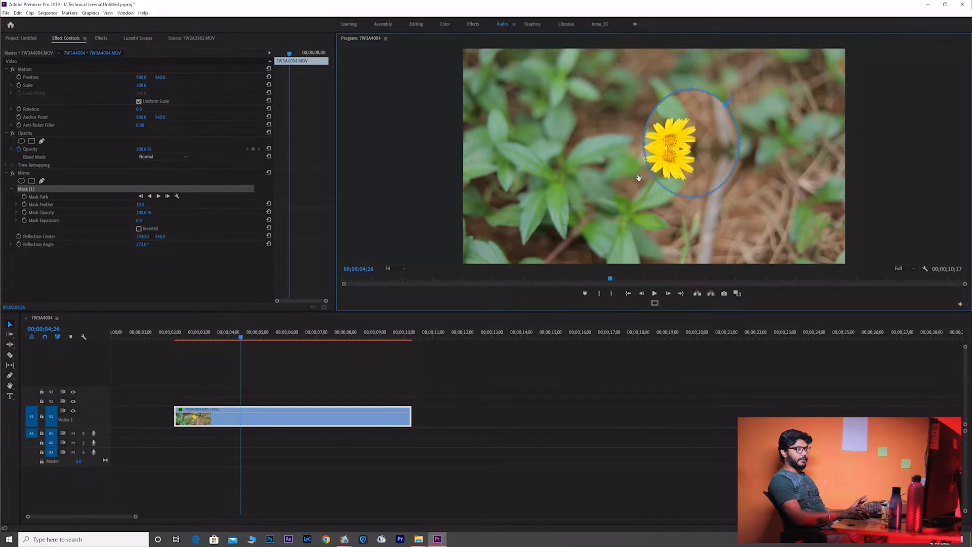
drag(615, 195, 618, 212)
drag(666, 153, 653, 141)
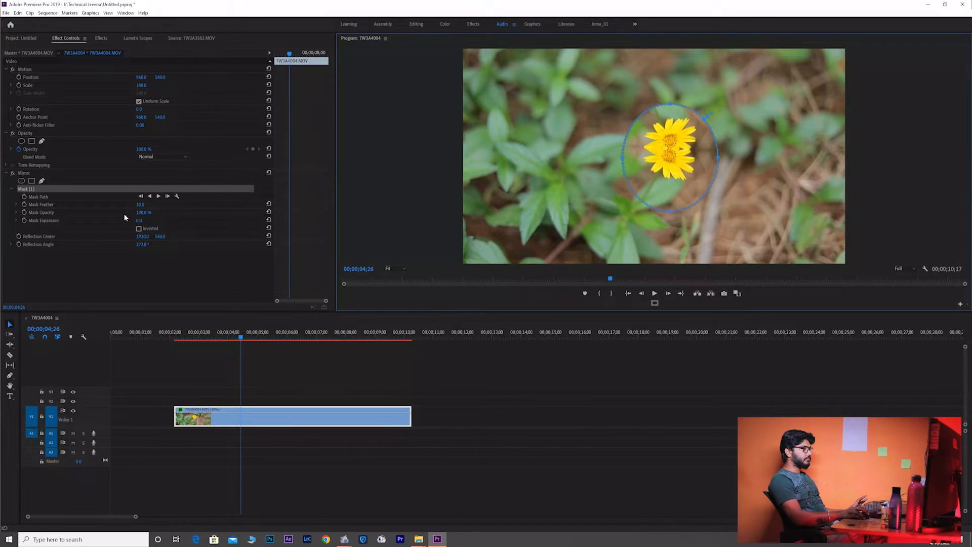
Set the ellipse mask's feather to 118 and play the clip from near its beginning.
drag(140, 207, 152, 207)
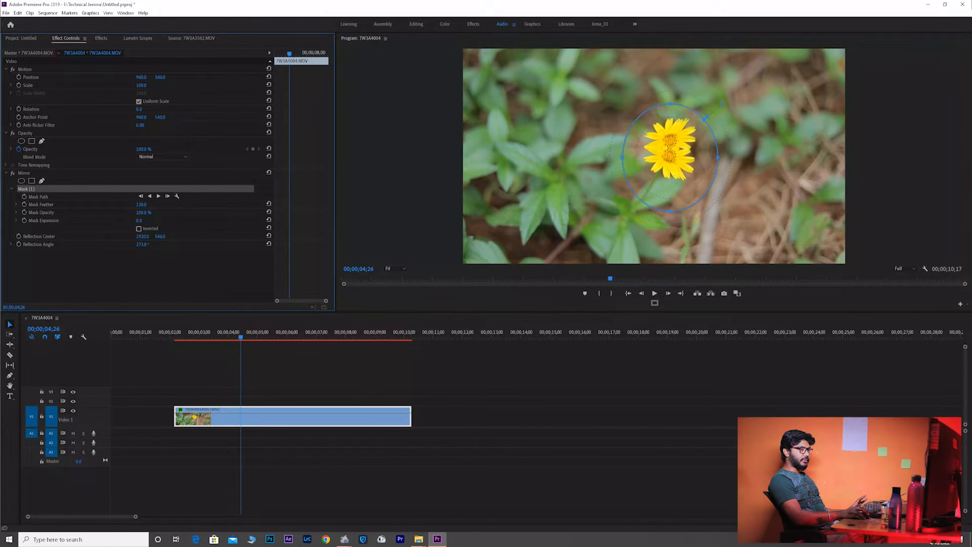
click(178, 338)
key(space)
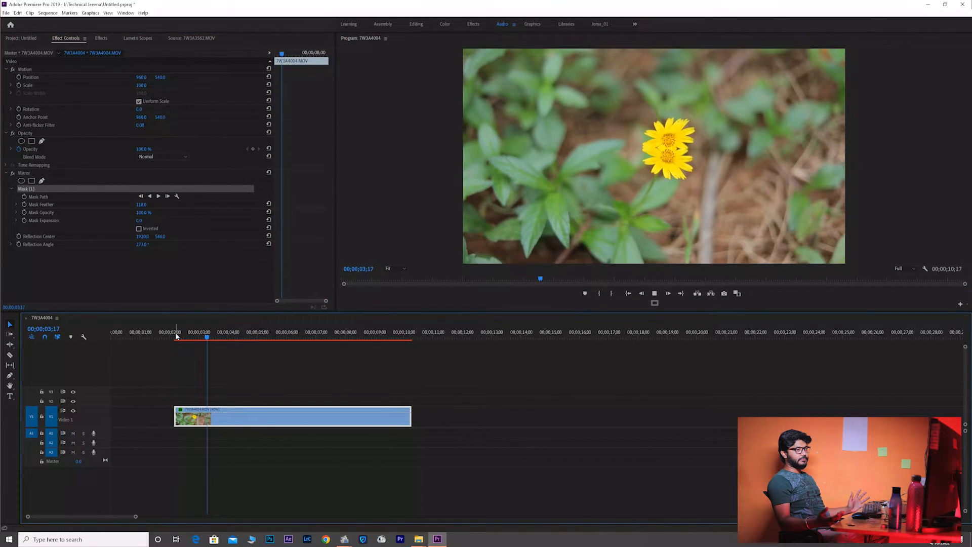
click(170, 350)
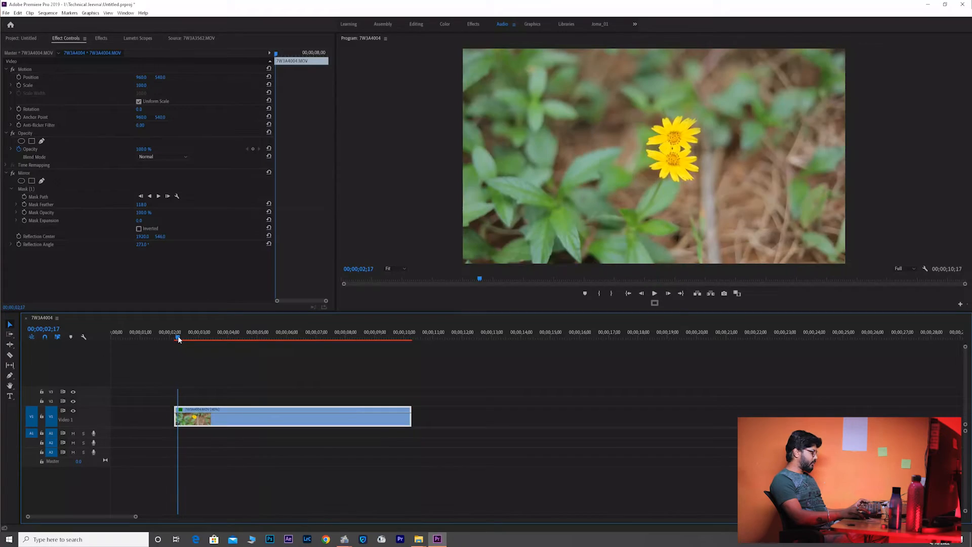
Mark In just before the flower clip and Out at 00;00;10;22, and render the previews for that range.
click(172, 339)
key(i)
click(414, 334)
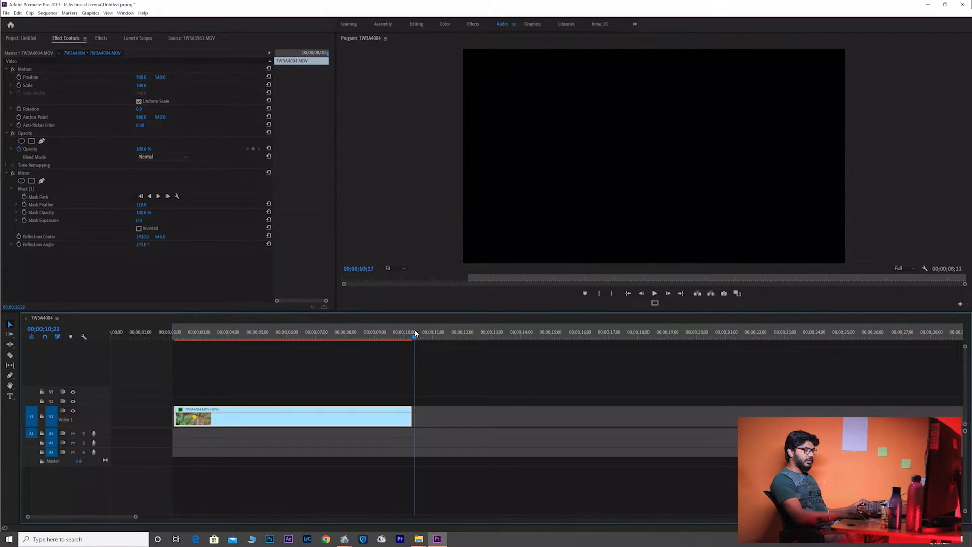
key(o)
key(Return)
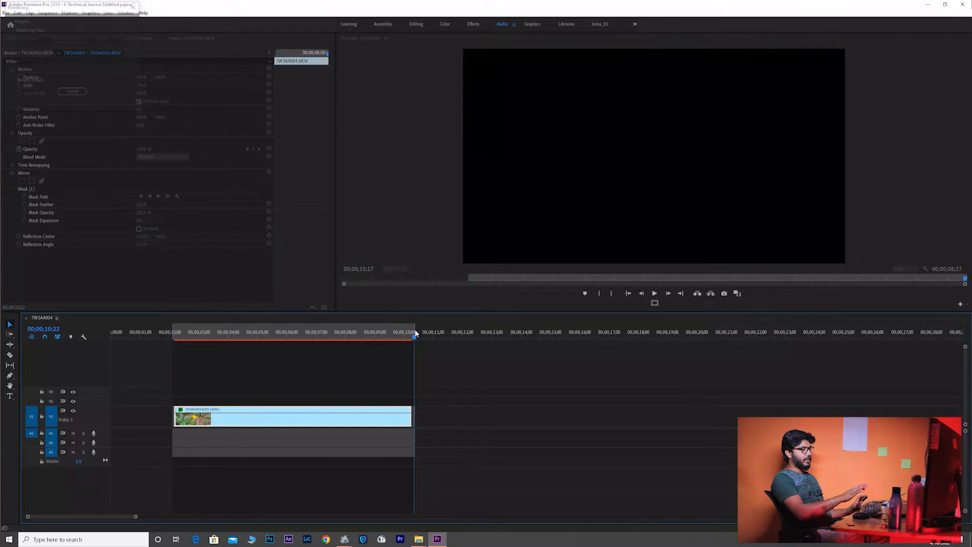